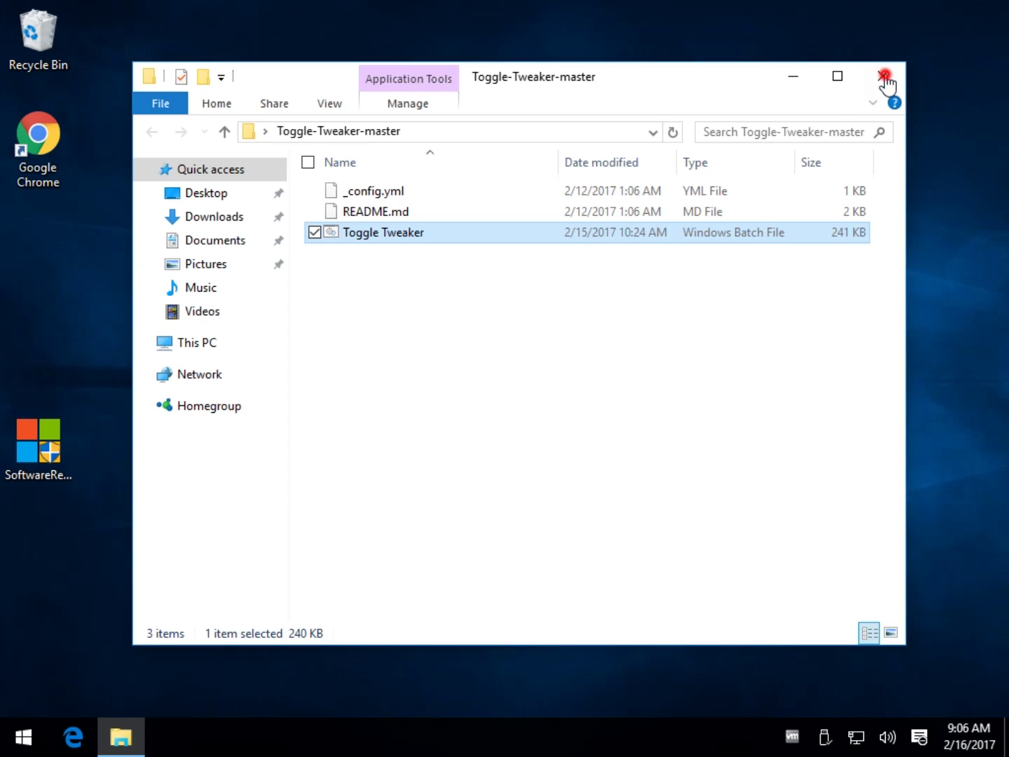
- Reopen the Toggle-Tweaker-master folder from the desktop and inspect the Toggle Tweaker batch file's context menu
{"action": "left_click", "coordinate": [881, 79]}
{"action": "double_click", "coordinate": [200, 137]}
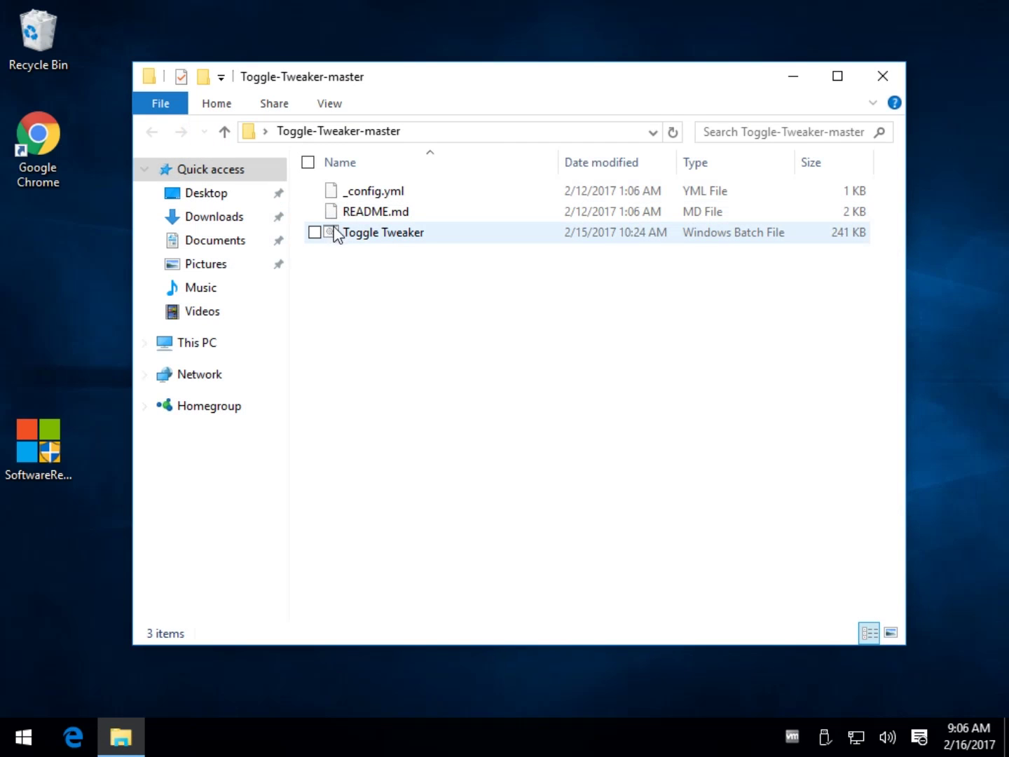
{"action": "left_click", "coordinate": [397, 240]}
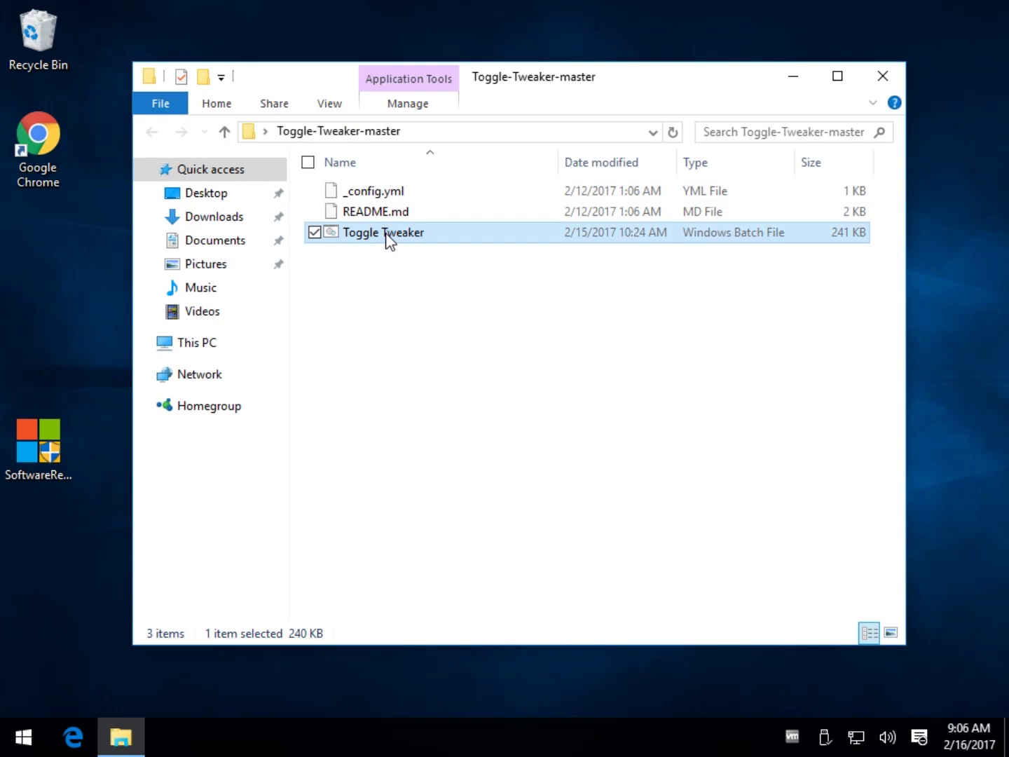
{"action": "right_click", "coordinate": [386, 233]}
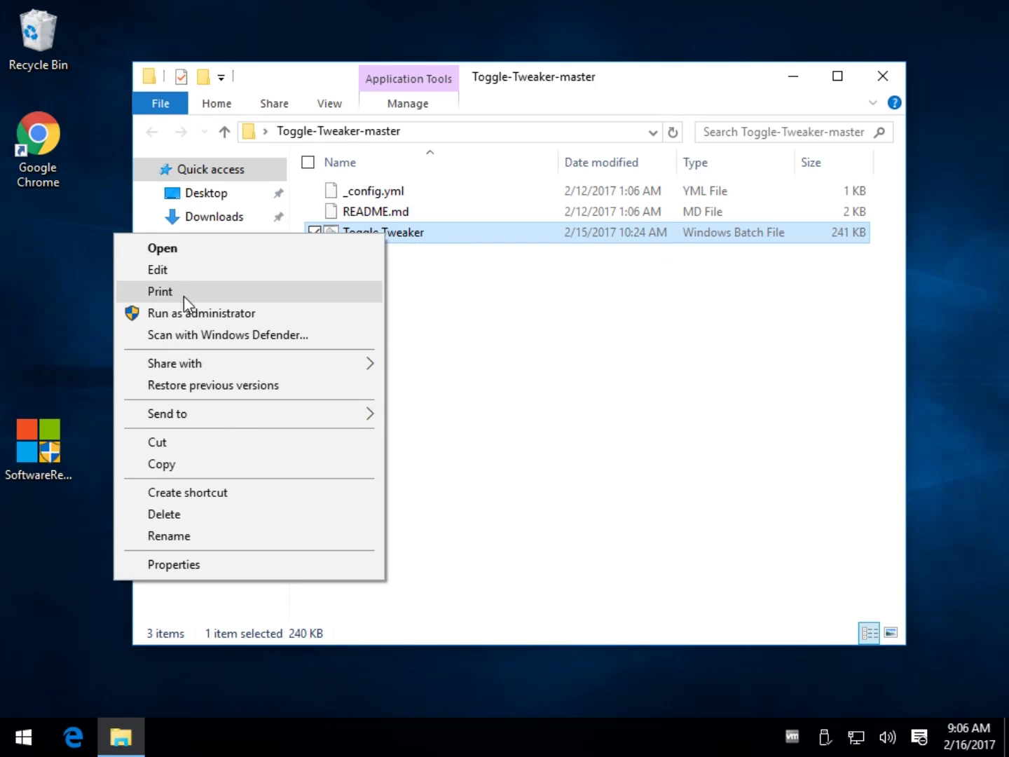
{"action": "left_click", "coordinate": [449, 249]}
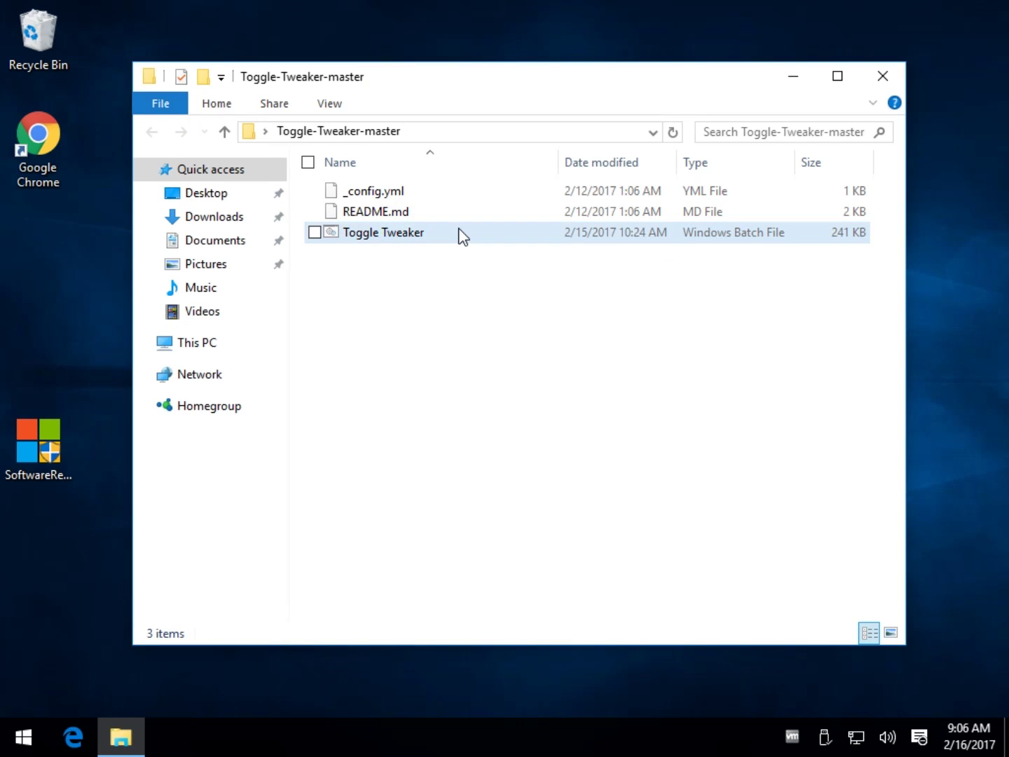
- Run Toggle Tweaker.bat as administrator, close the folder window, and move the console higher
{"action": "left_click", "coordinate": [459, 230]}
{"action": "double_click", "coordinate": [459, 232]}
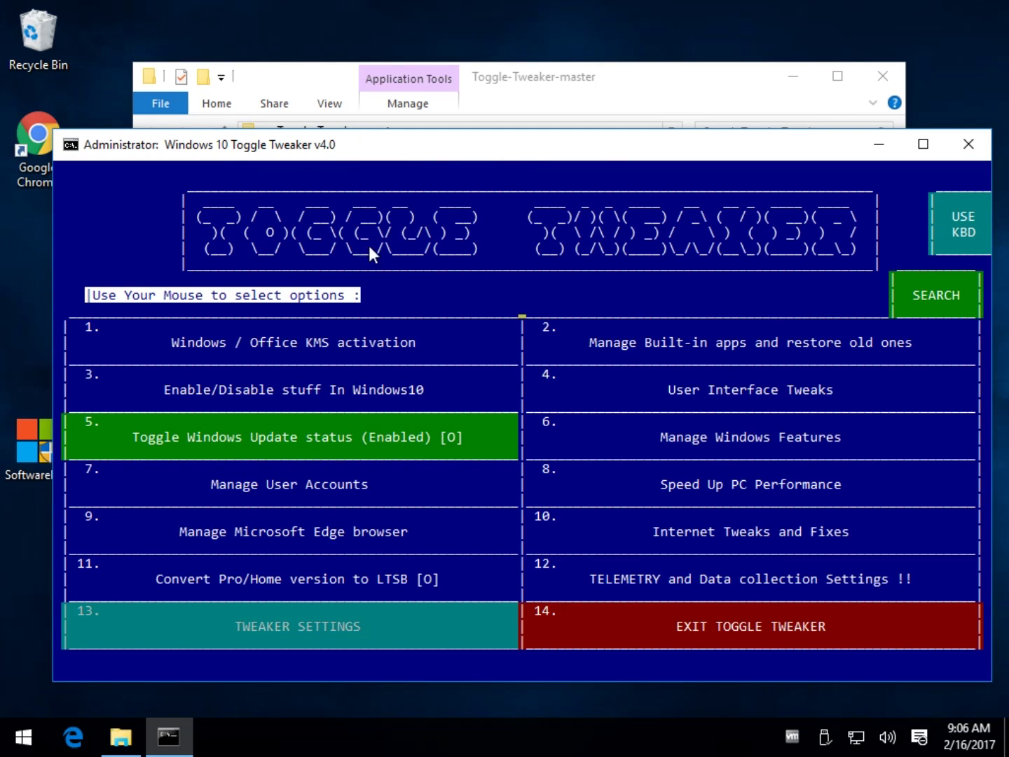
{"action": "left_click", "coordinate": [884, 76]}
{"action": "left_click_drag", "start_coordinate": [702, 142], "coordinate": [695, 81]}
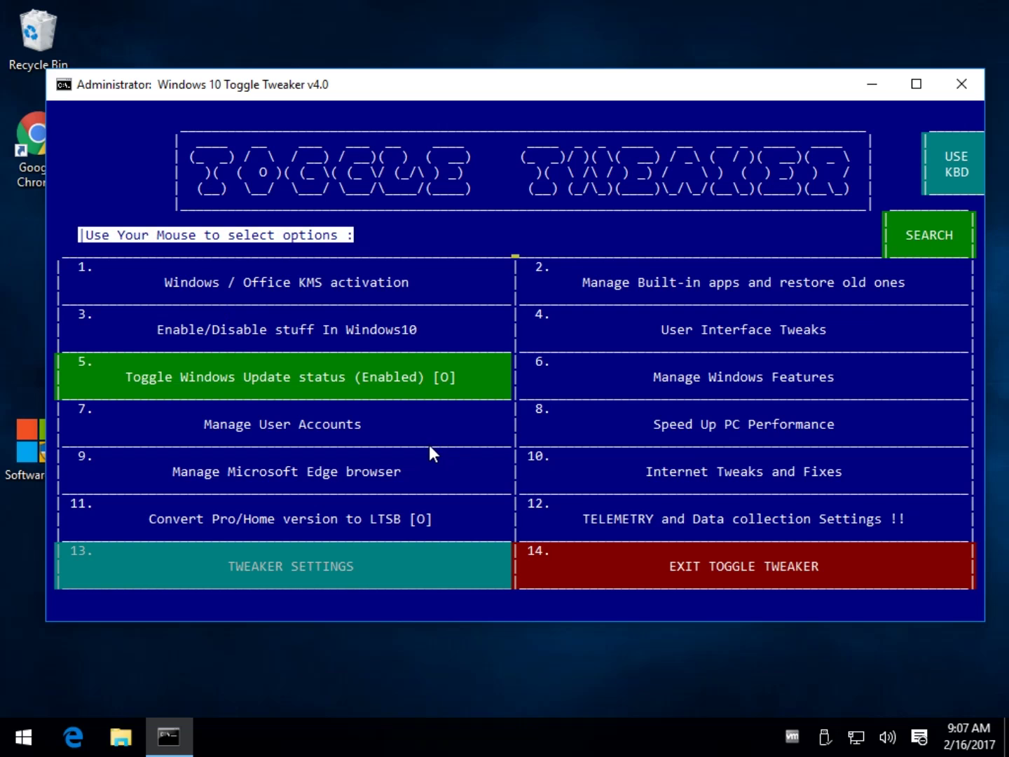
{"action": "left_click", "coordinate": [306, 291]}
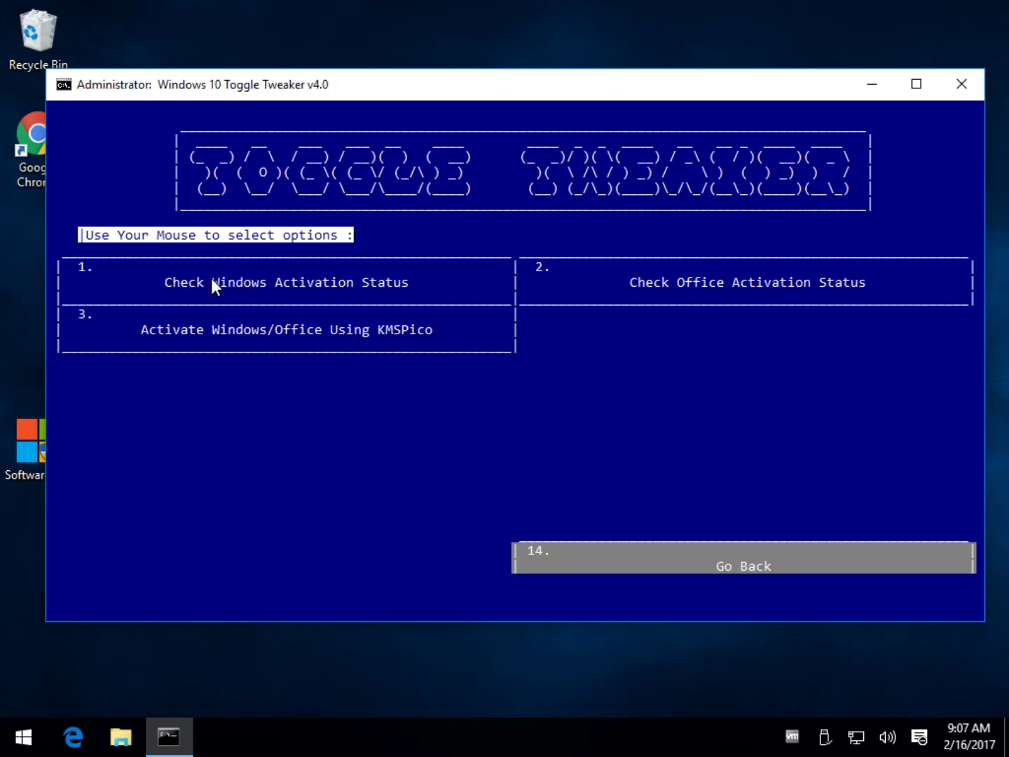
{"action": "left_click", "coordinate": [275, 286]}
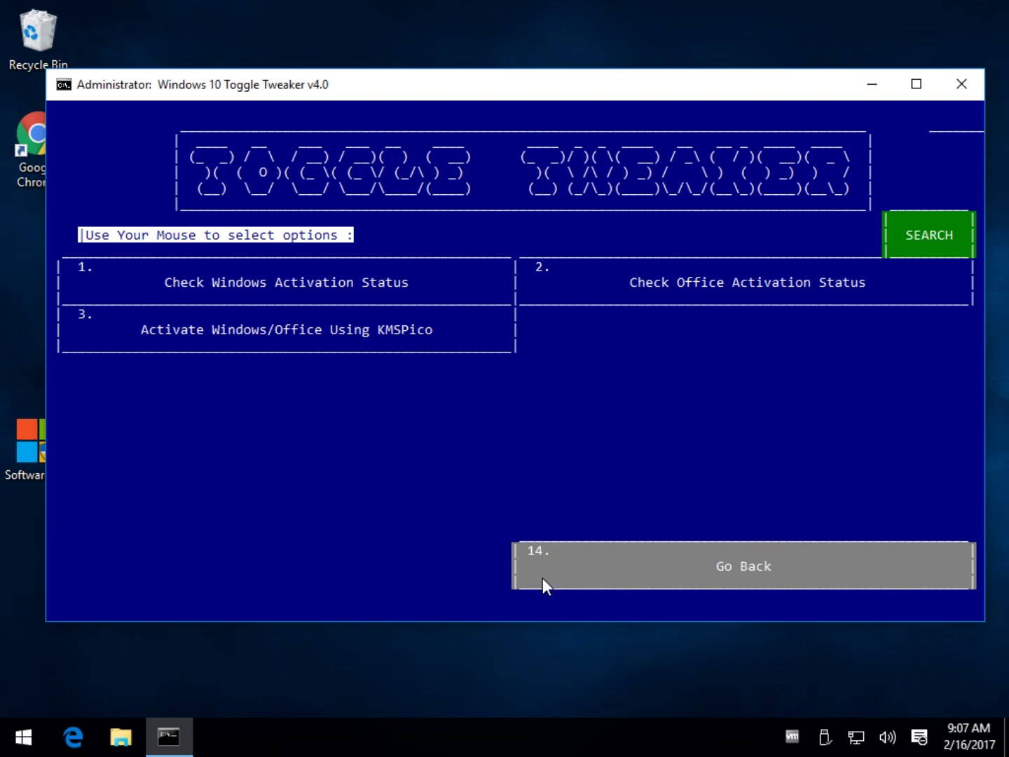
{"action": "left_click", "coordinate": [730, 573]}
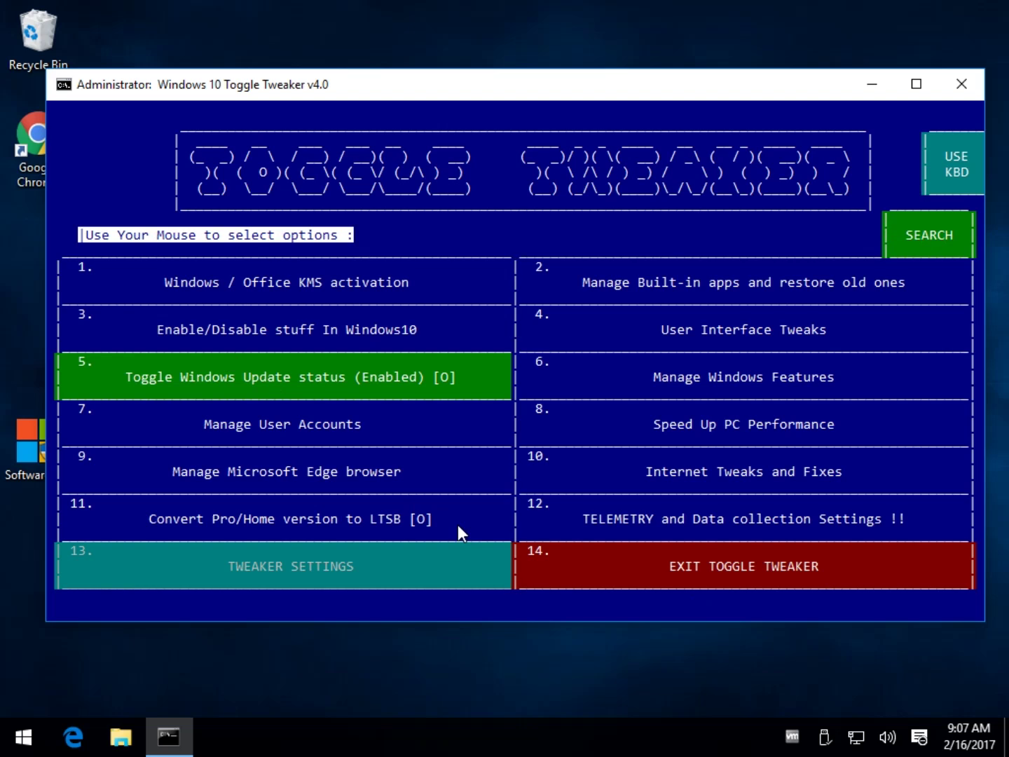
- Preview option 3, Enable/Disable stuff, then go back and open option 7, Manage User Accounts
{"action": "left_click", "coordinate": [305, 337]}
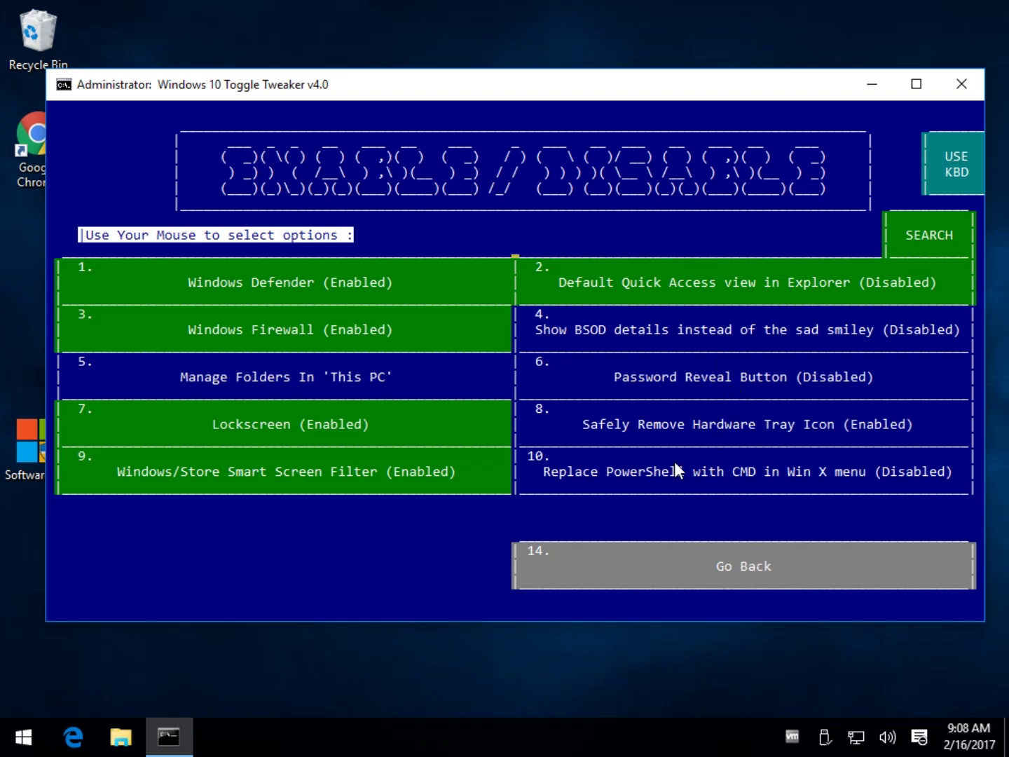
{"action": "left_click", "coordinate": [695, 557]}
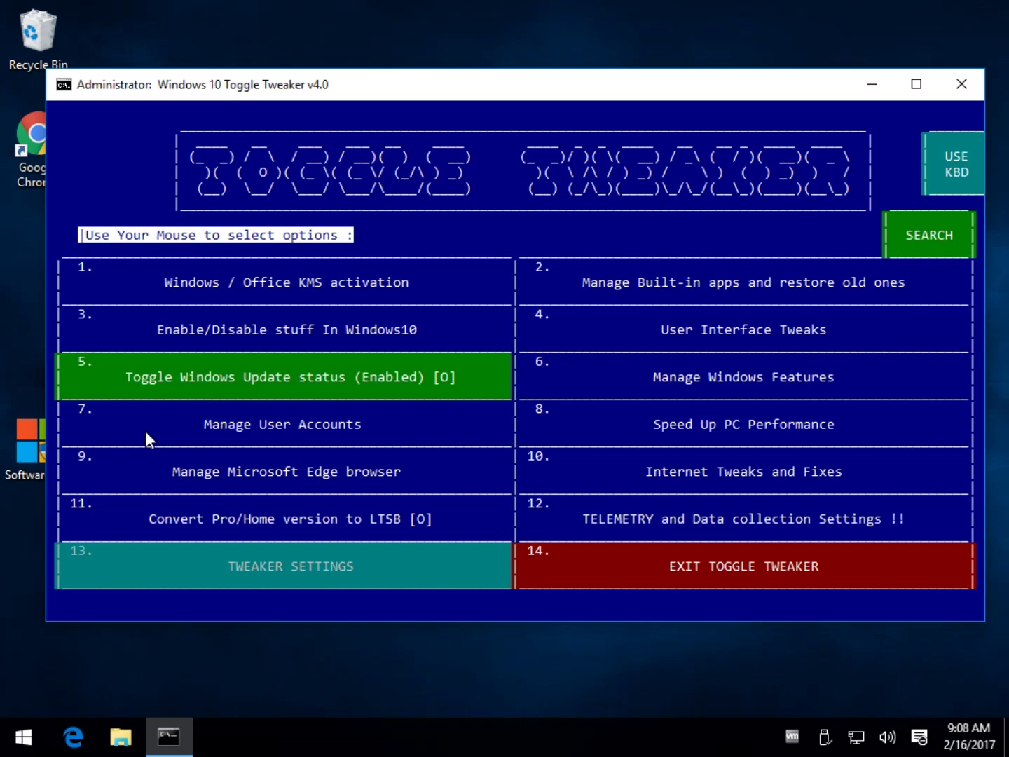
{"action": "left_click", "coordinate": [231, 434]}
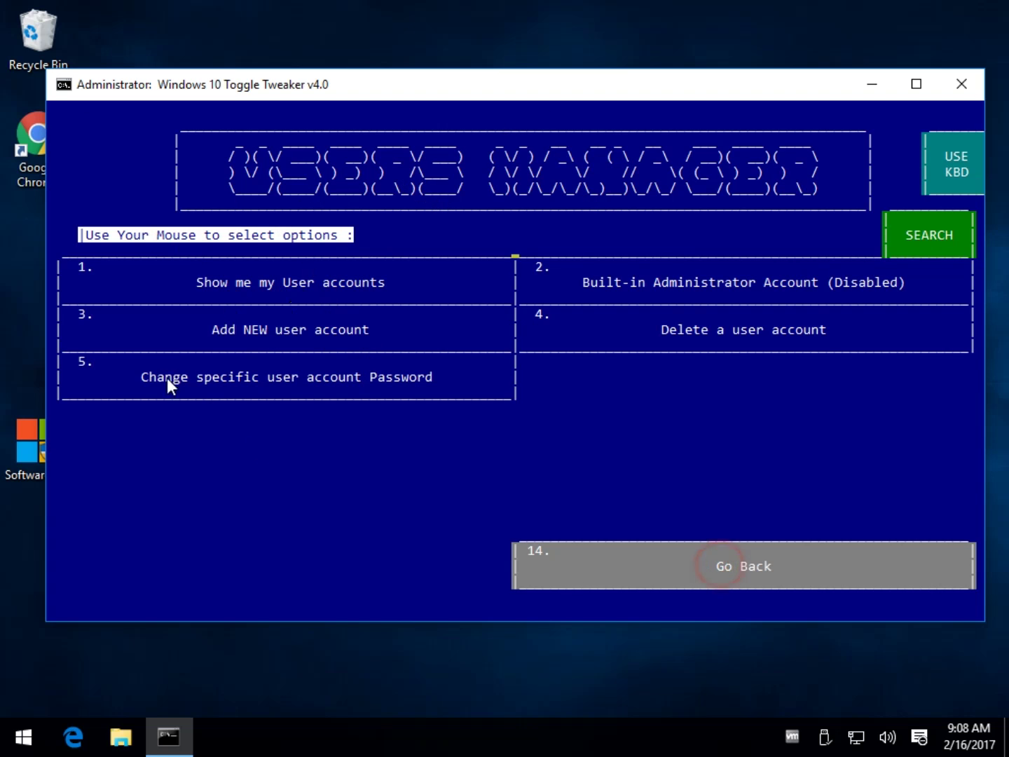
- Go back to the main menu, try USE KBD selection, then type u to restore mouse mode
{"action": "left_click", "coordinate": [761, 558]}
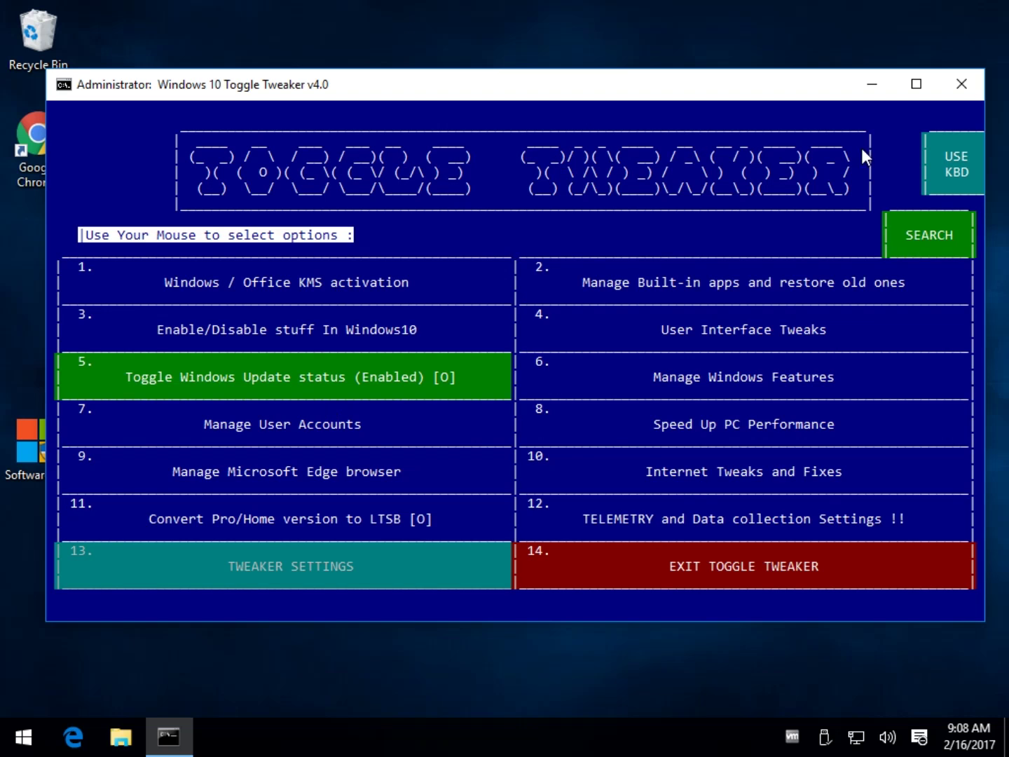
{"action": "left_click", "coordinate": [955, 177]}
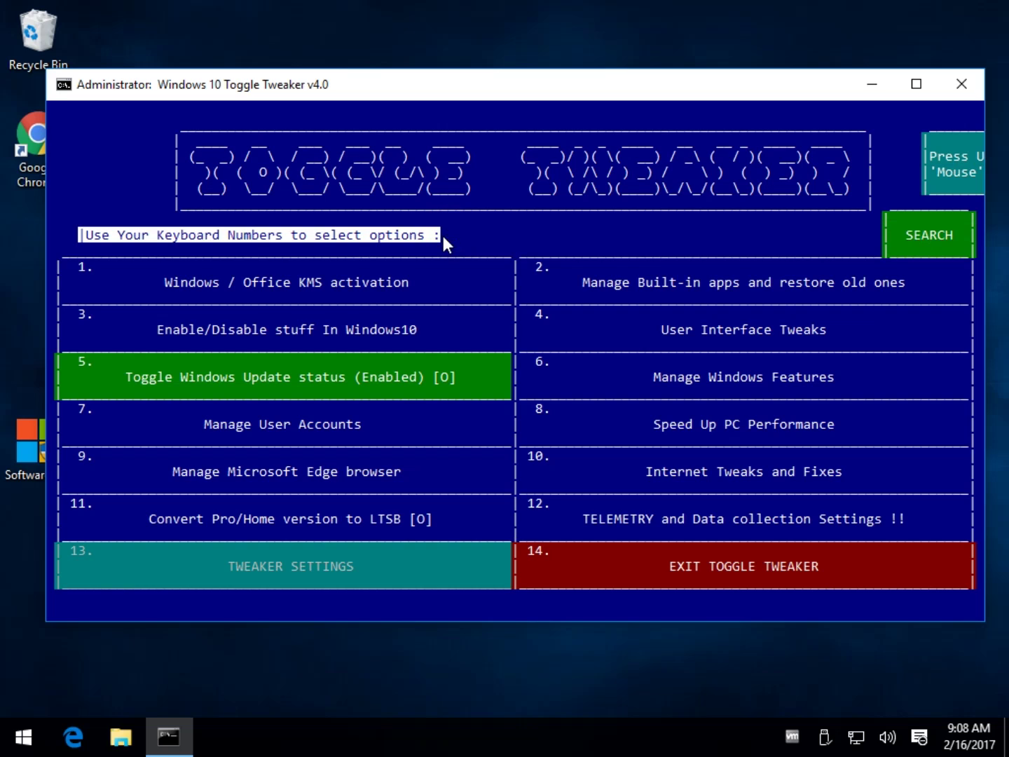
{"action": "type", "text": "u"}
{"action": "key", "text": "Return"}
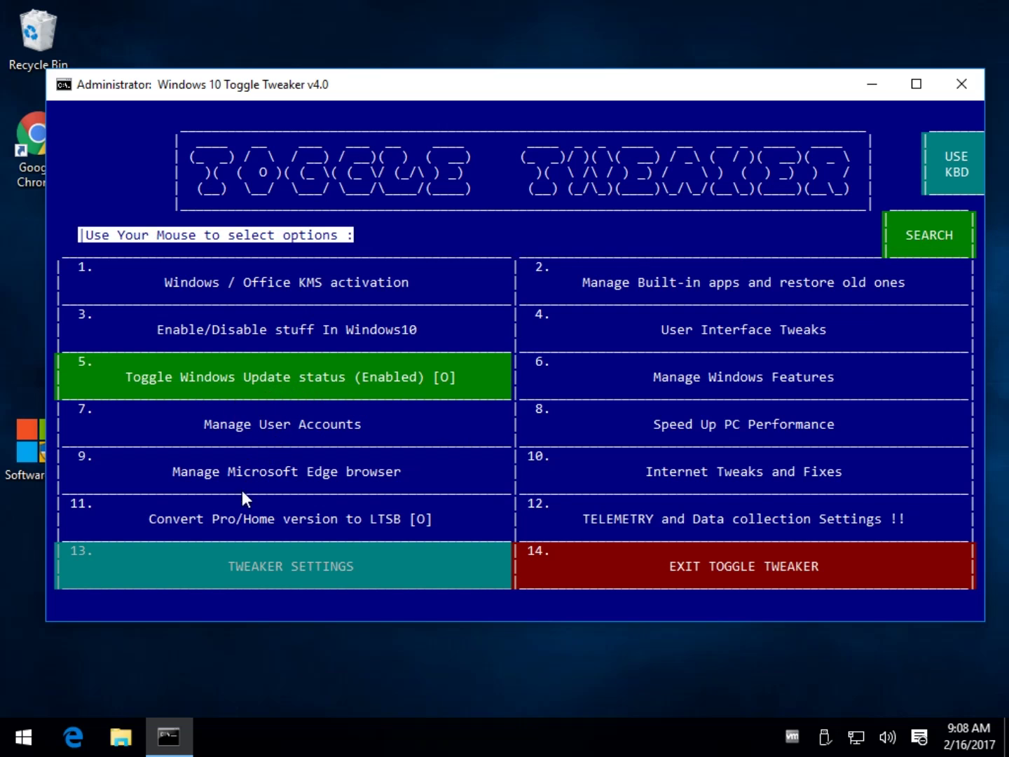
{"action": "left_click", "coordinate": [316, 565]}
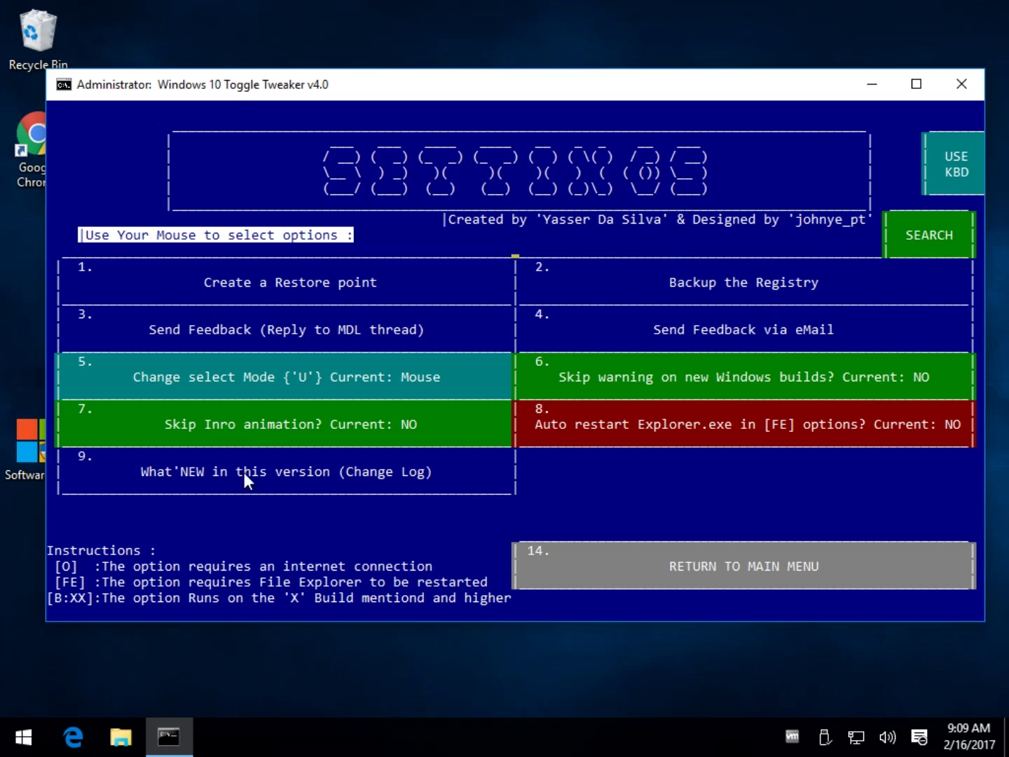
{"action": "left_click", "coordinate": [741, 566]}
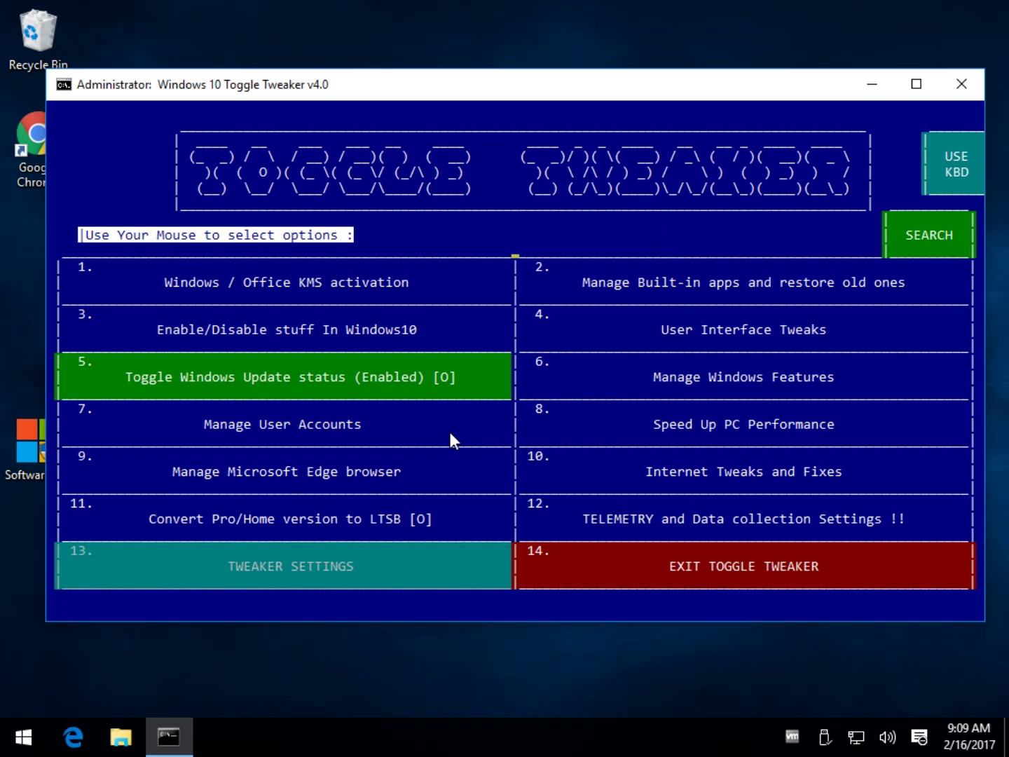
- Open option 2, Manage Built-in apps, and preview the Cortana uninstall/restore page before returning
{"action": "left_click", "coordinate": [741, 284]}
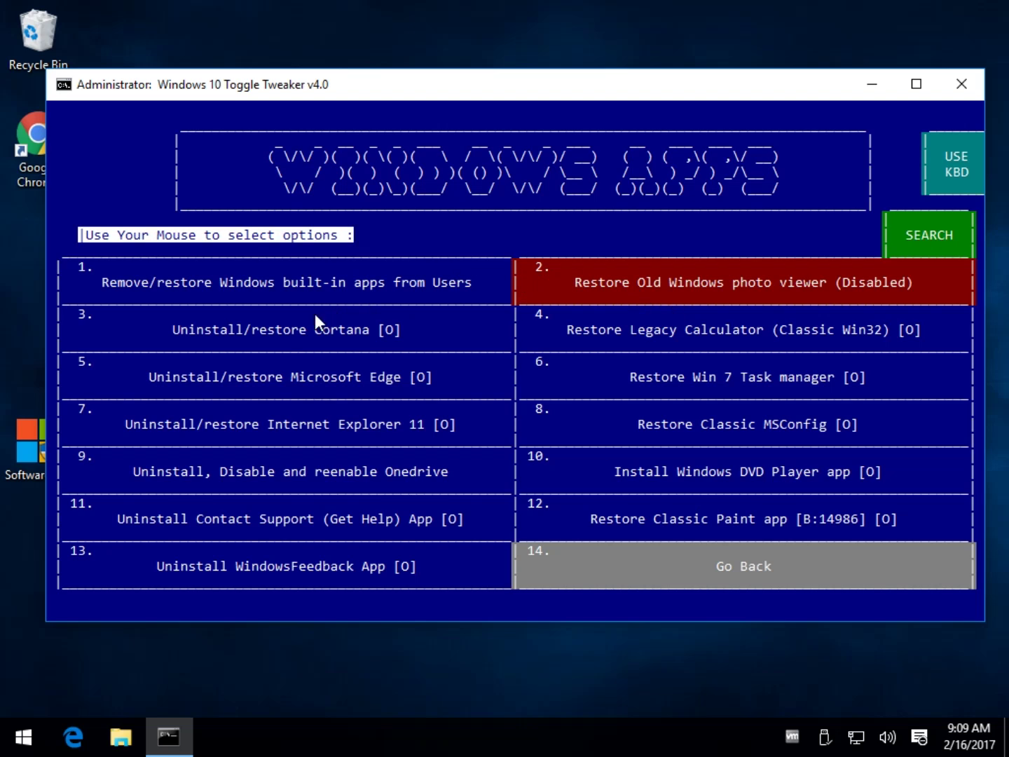
{"action": "left_click", "coordinate": [279, 325]}
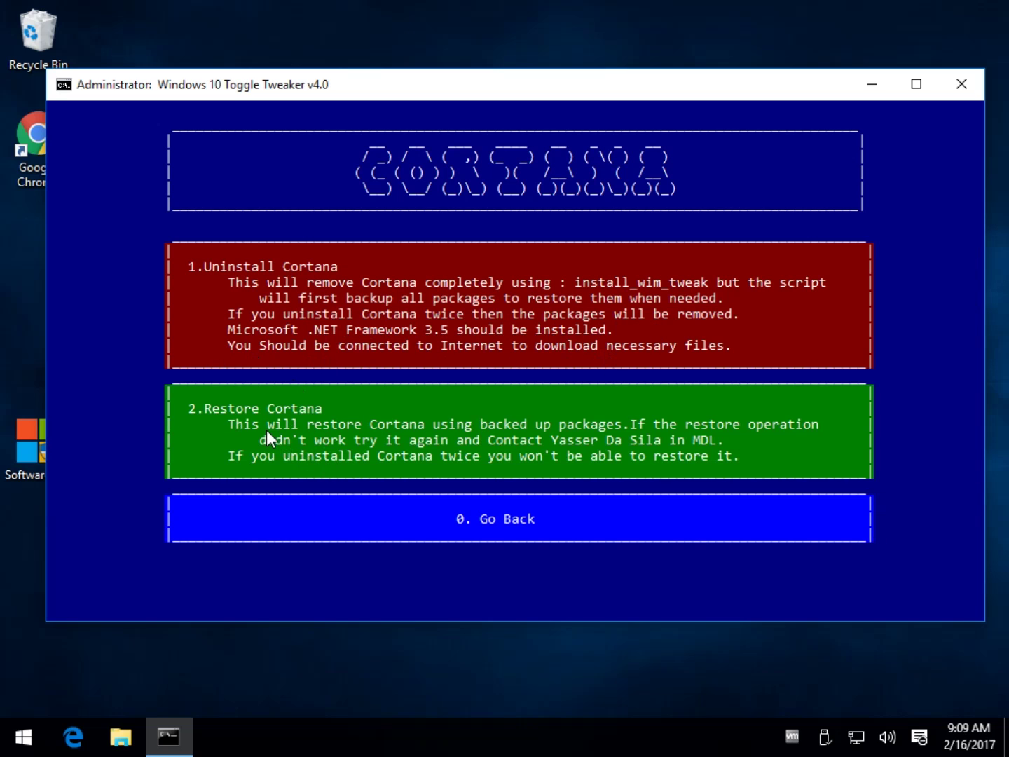
{"action": "left_click", "coordinate": [539, 517]}
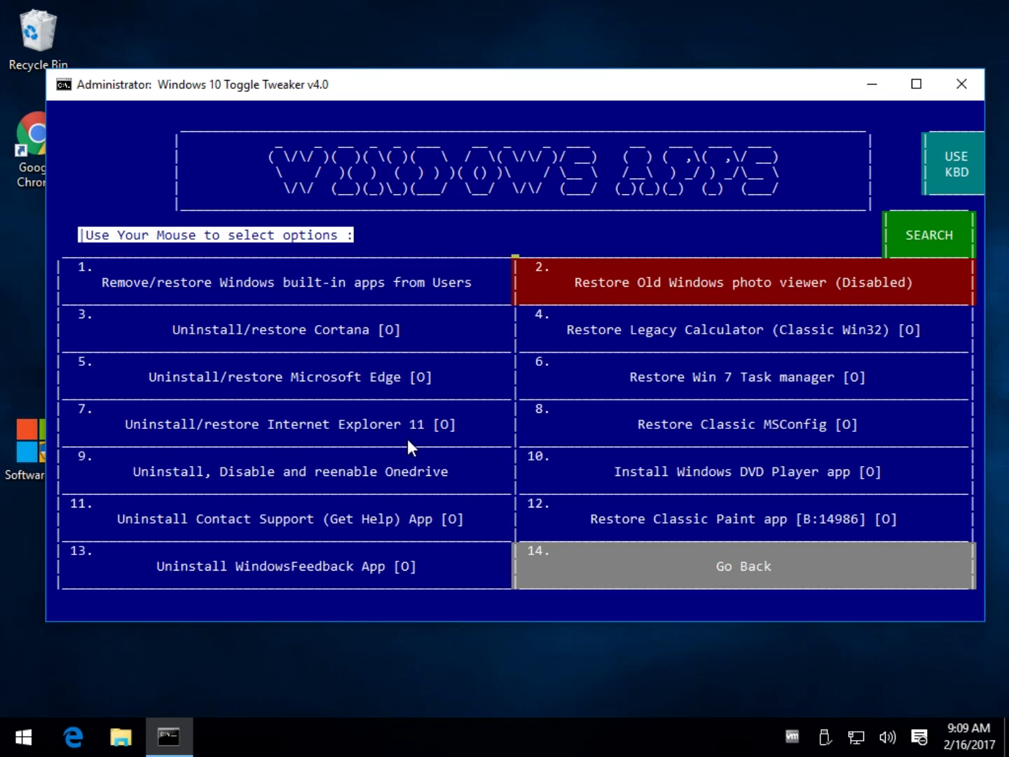
- Mark 30.3D Paint and 28.Sticky notes for restore, apply the changes, and answer N to reboot
{"action": "left_click", "coordinate": [261, 282]}
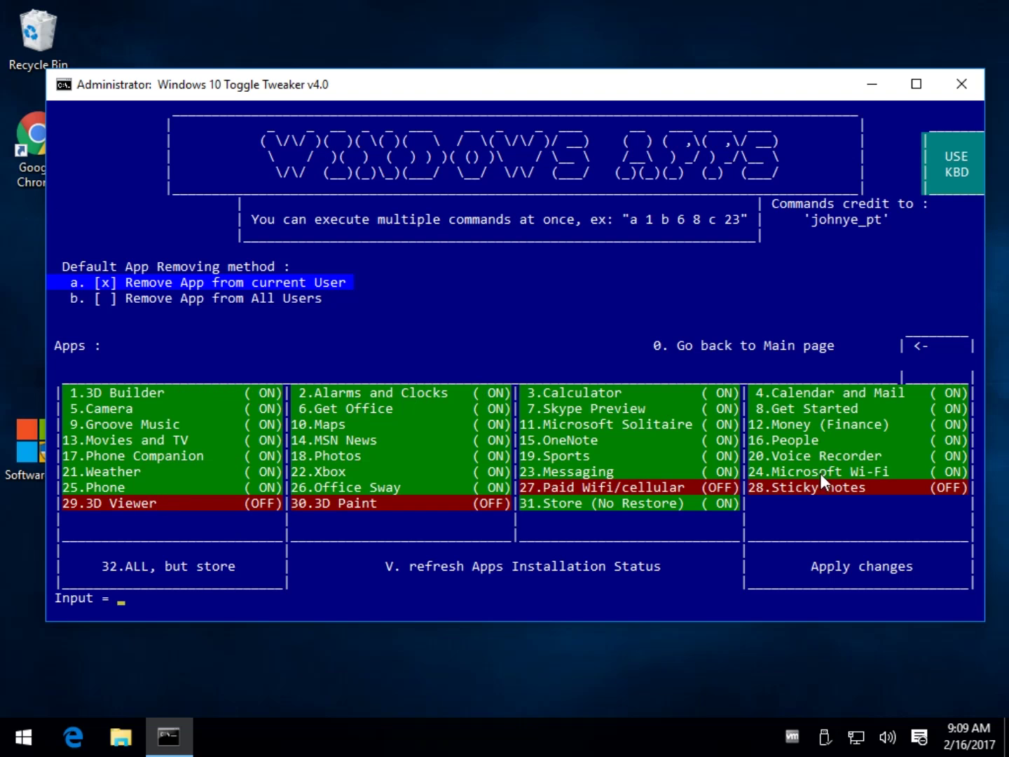
{"action": "left_click", "coordinate": [365, 506]}
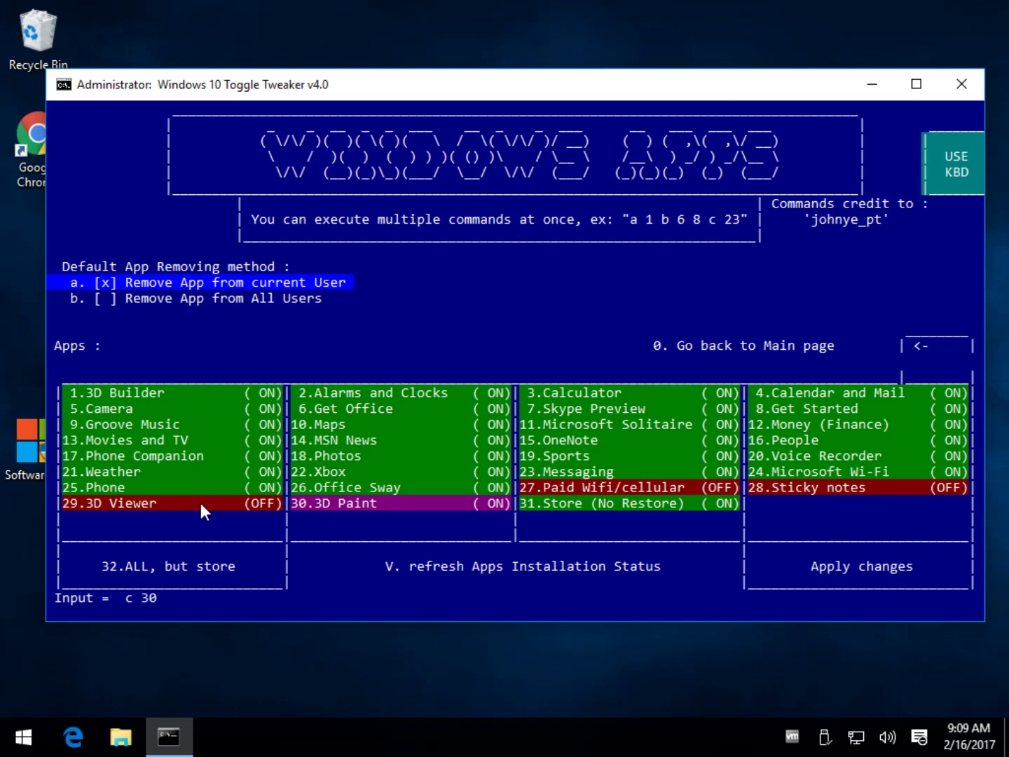
{"action": "left_click", "coordinate": [819, 488]}
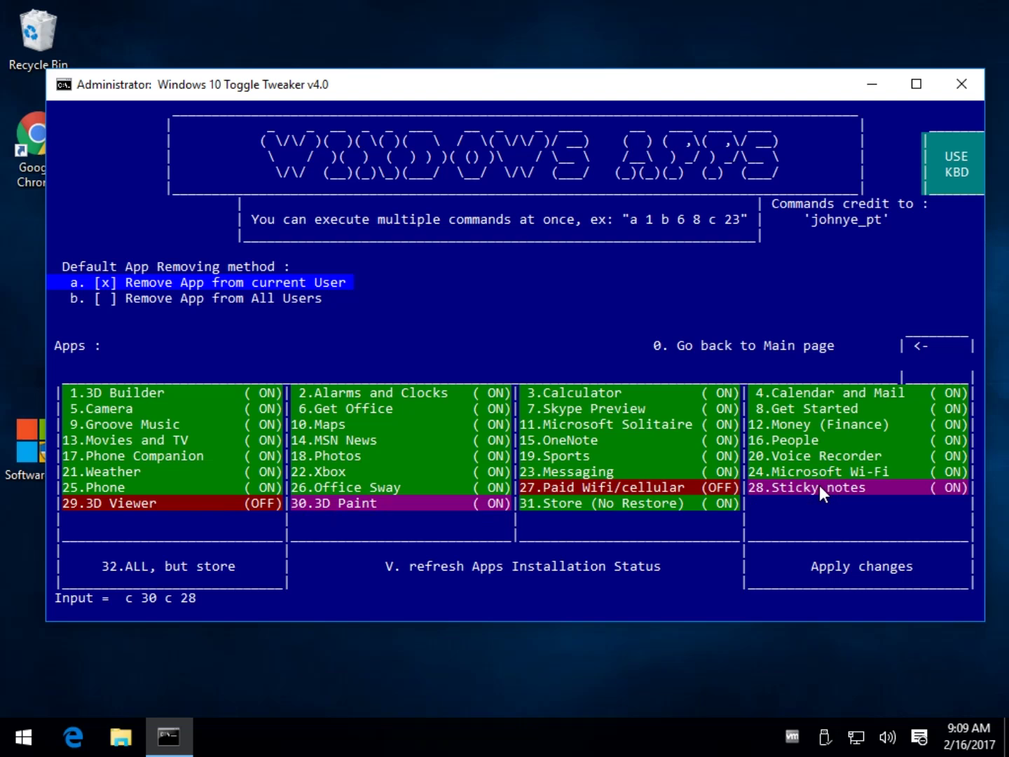
{"action": "left_click", "coordinate": [838, 565]}
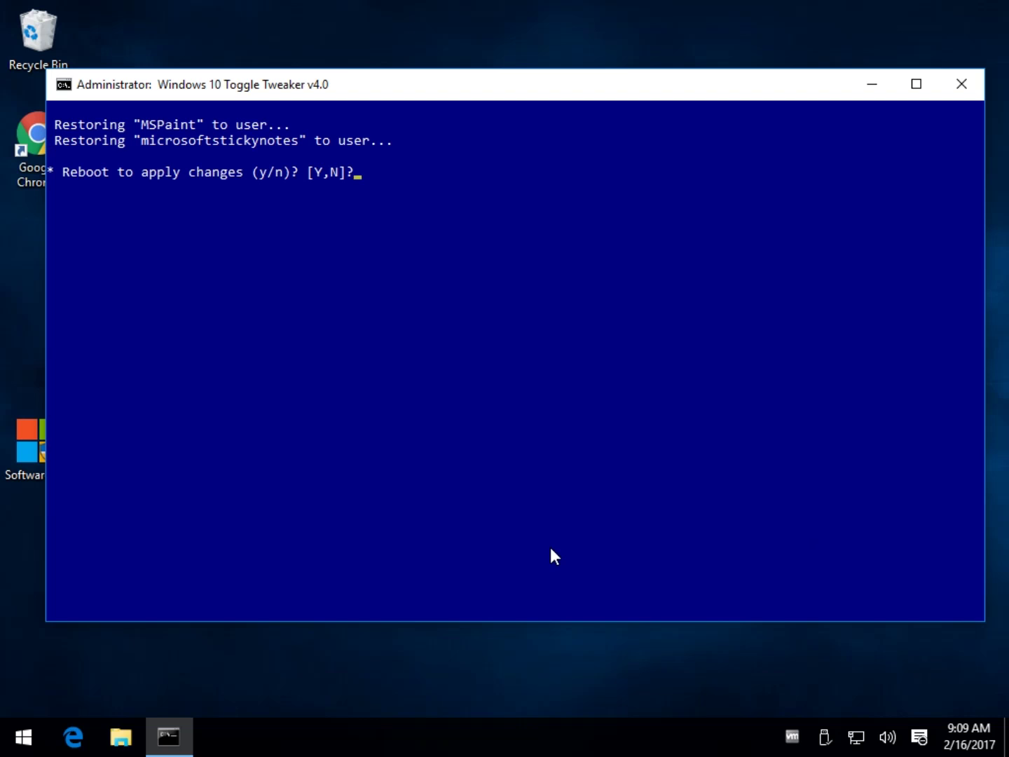
{"action": "key", "text": "n"}
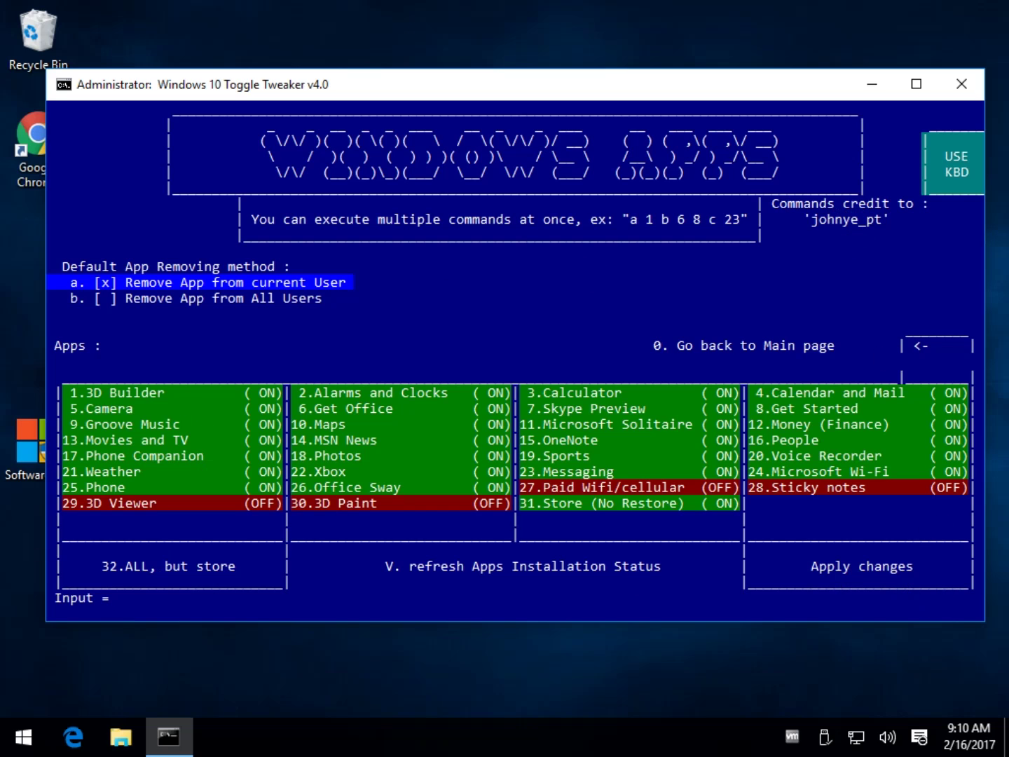
- Switch to keyboard mode and back to mouse mode with u, then choose 0. Go back to Main page
{"action": "left_click", "coordinate": [960, 170]}
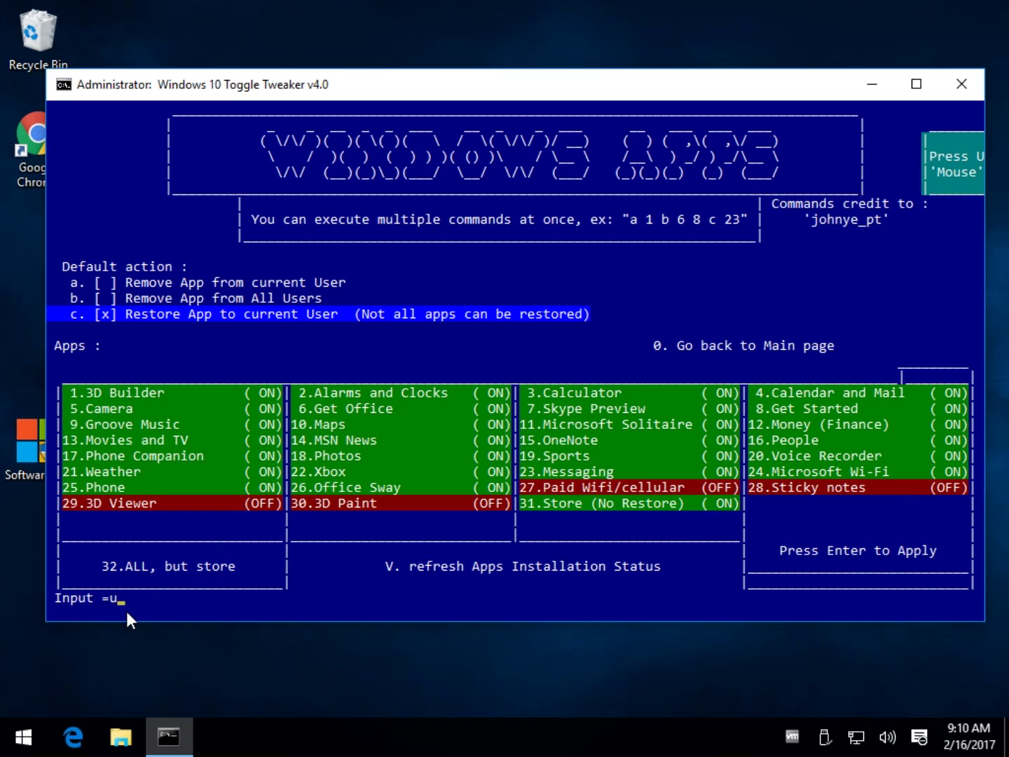
{"action": "type", "text": "u"}
{"action": "key", "text": "Return"}
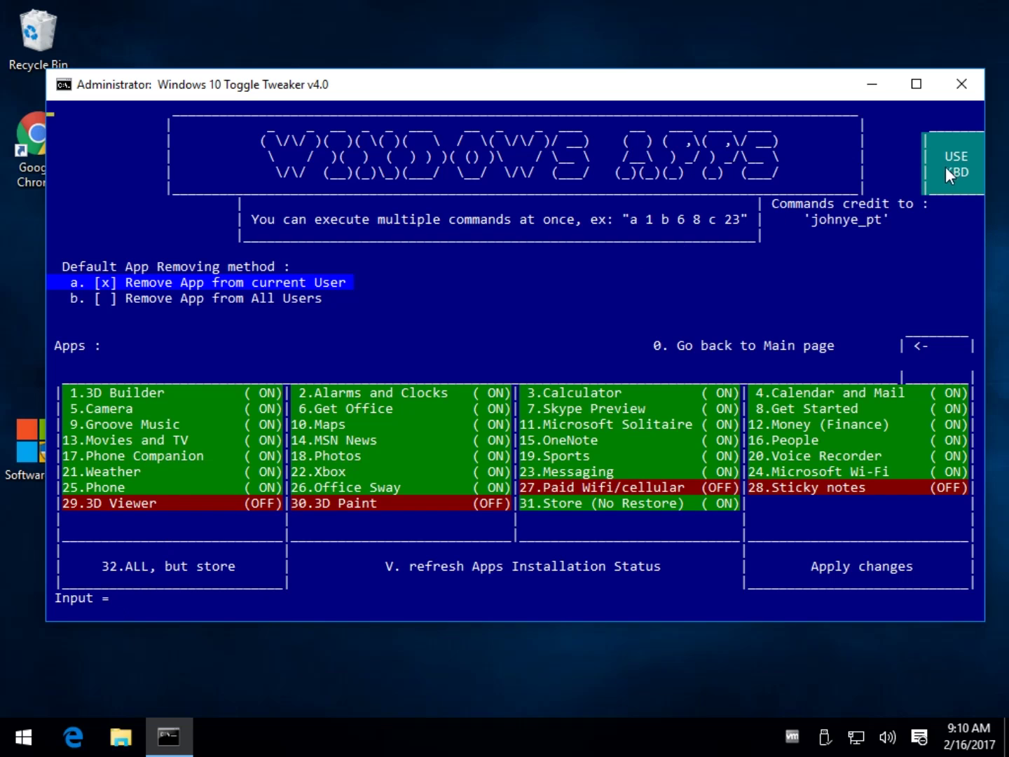
{"action": "left_click", "coordinate": [753, 344]}
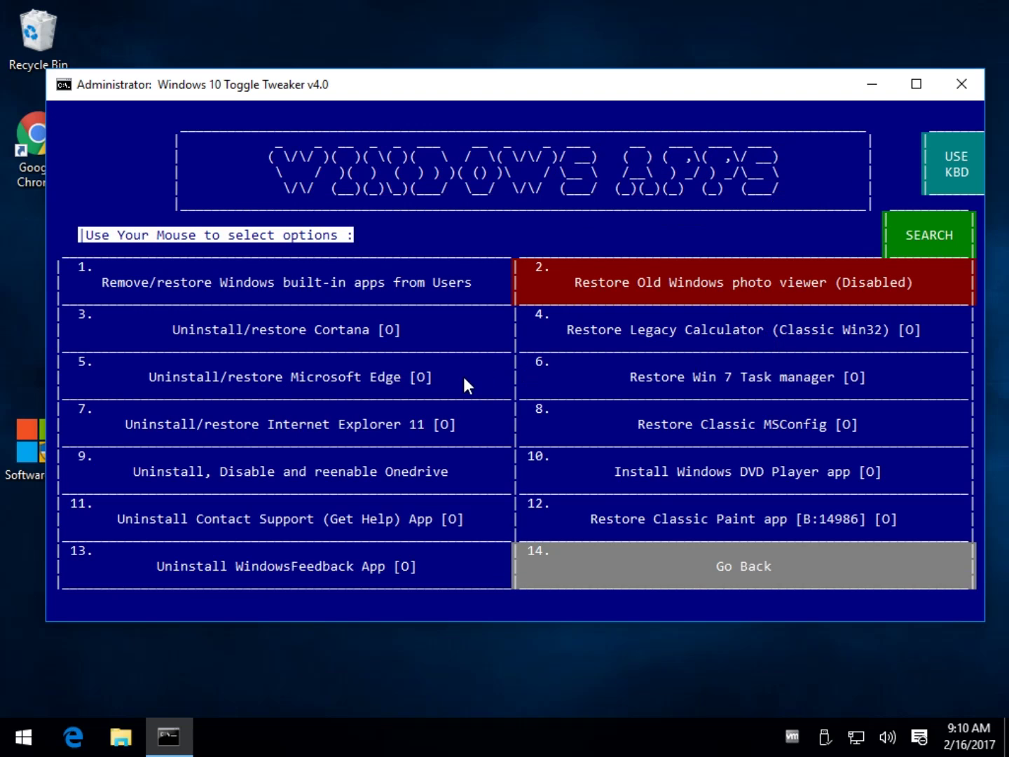
- Run 4. Restore Legacy Calculator, dismiss the success box, and choose 14. Go Back
{"action": "left_click", "coordinate": [718, 330]}
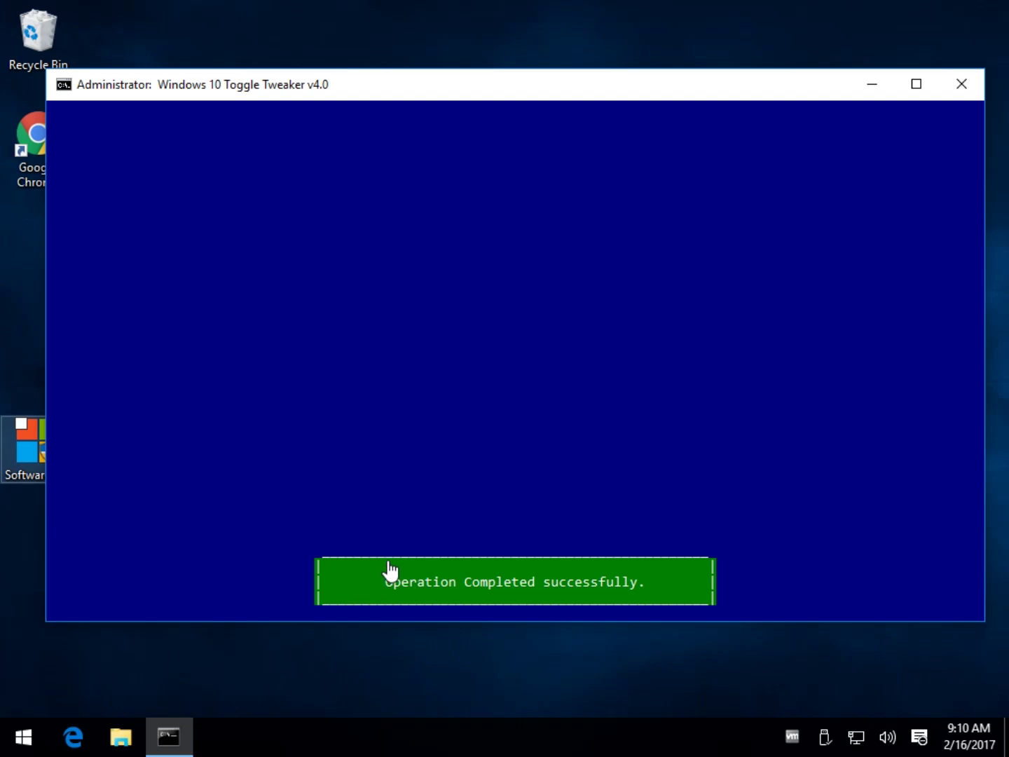
{"action": "left_click", "coordinate": [544, 578]}
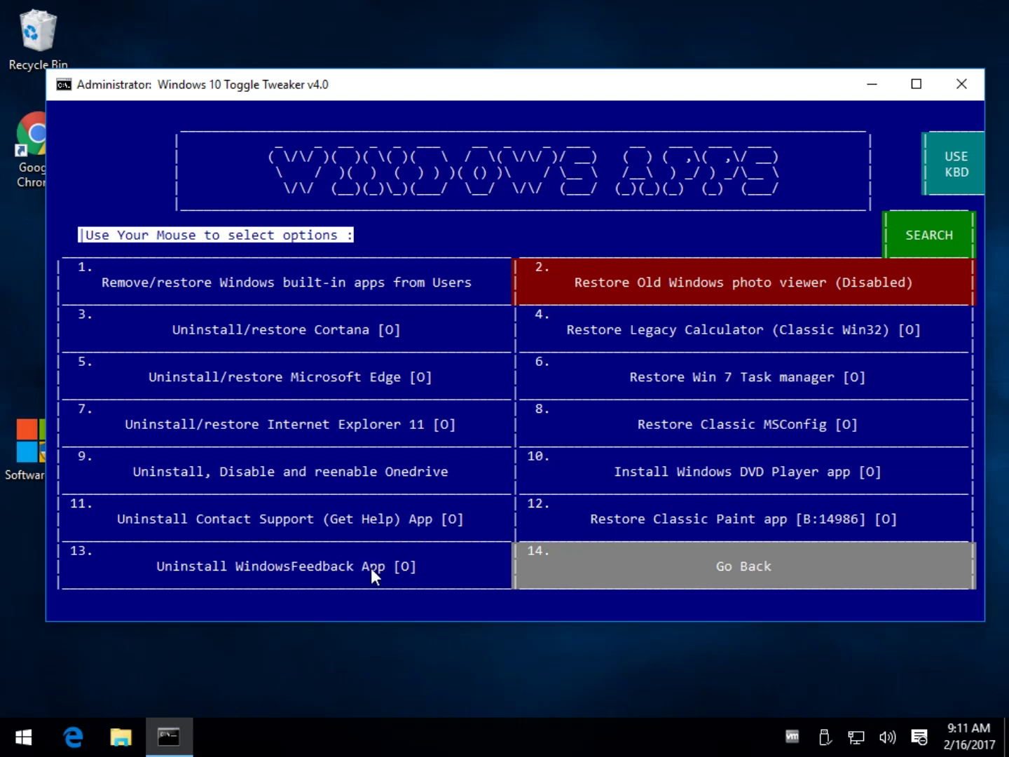
{"action": "left_click", "coordinate": [730, 571]}
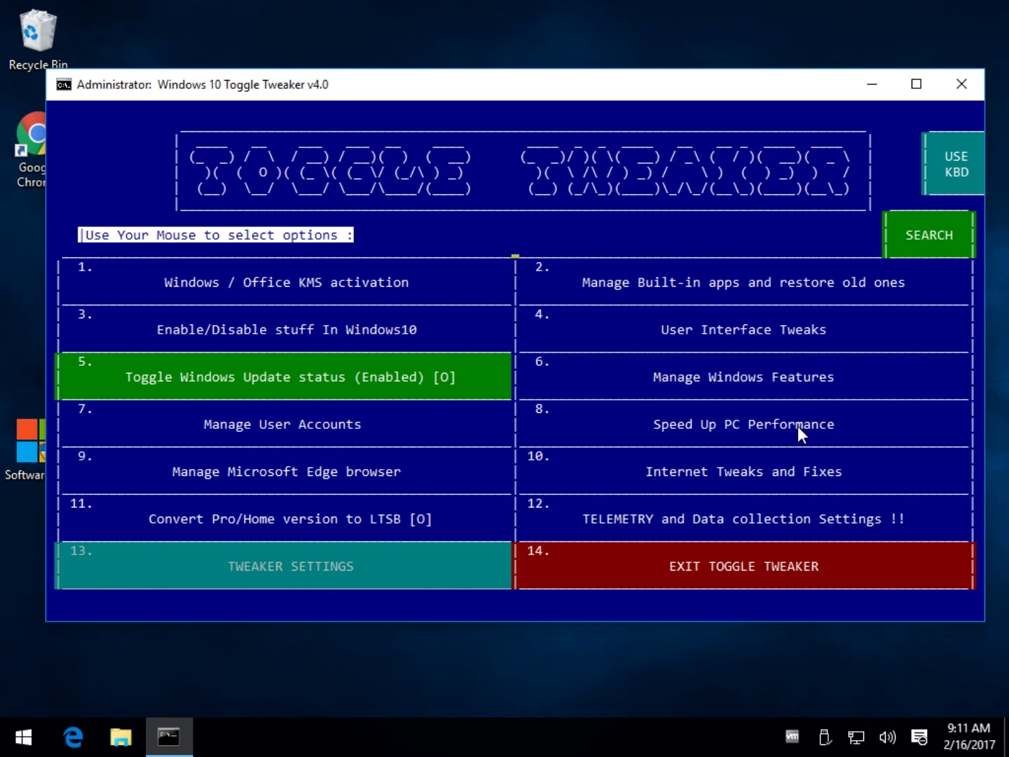
- Choose 8. Speed Up PC Performance, then relaunch Toggle Tweaker from the desktop Toggle-Tweaker-master folder
{"action": "left_click", "coordinate": [751, 425]}
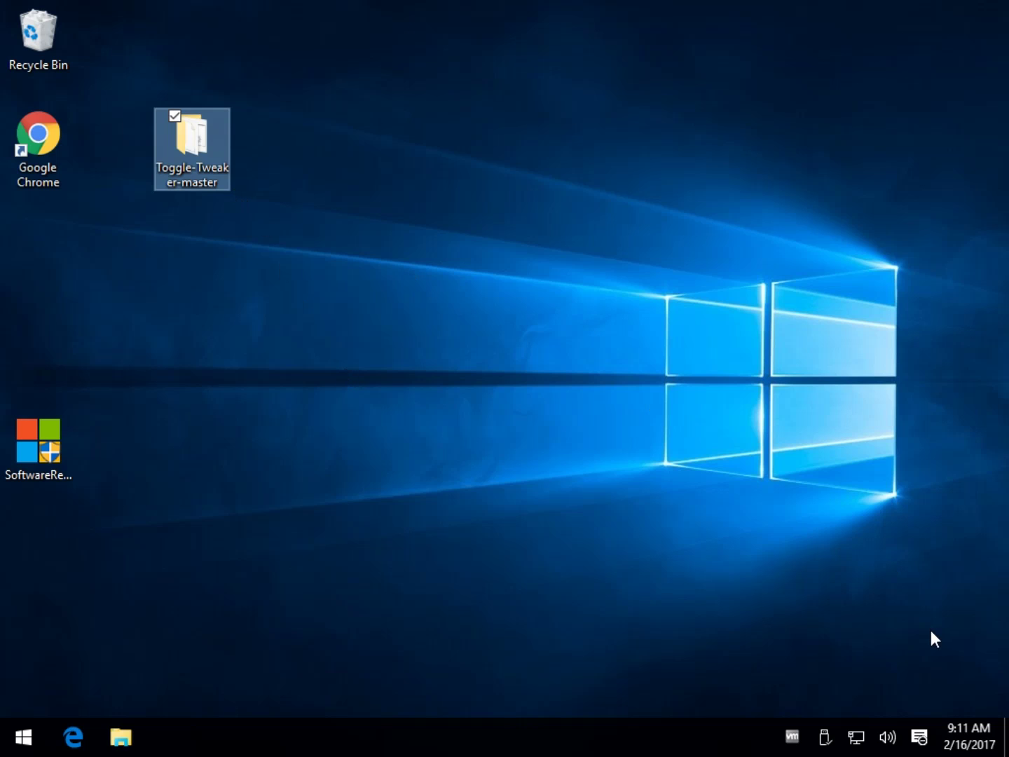
{"action": "double_click", "coordinate": [197, 136]}
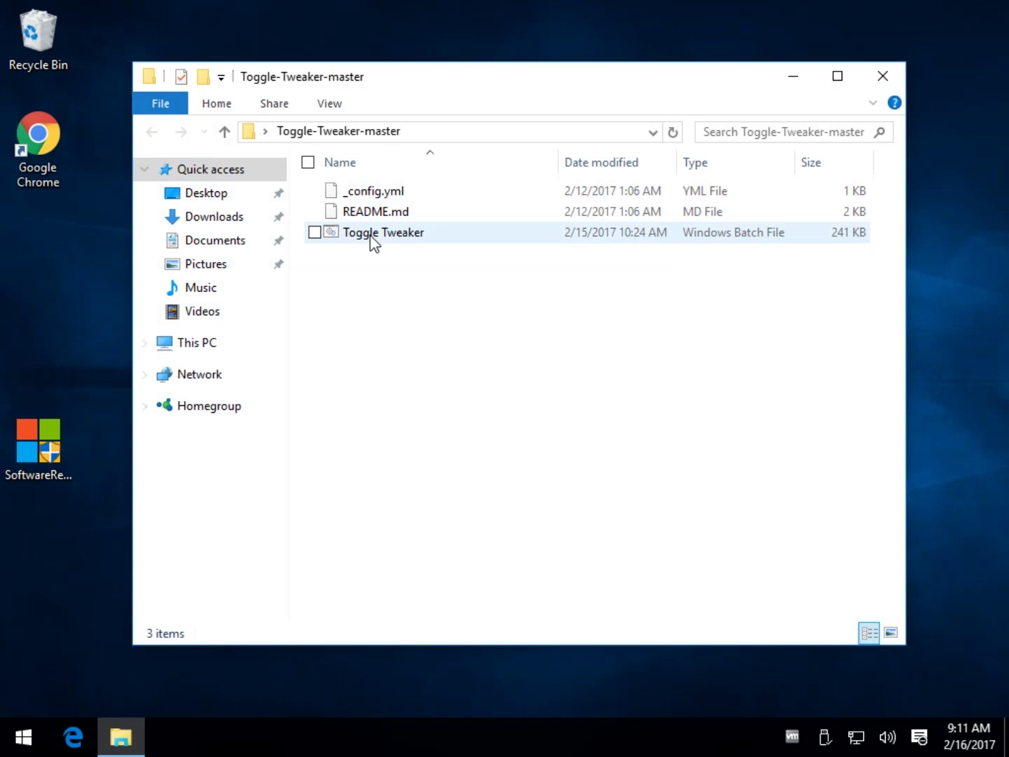
{"action": "double_click", "coordinate": [369, 235]}
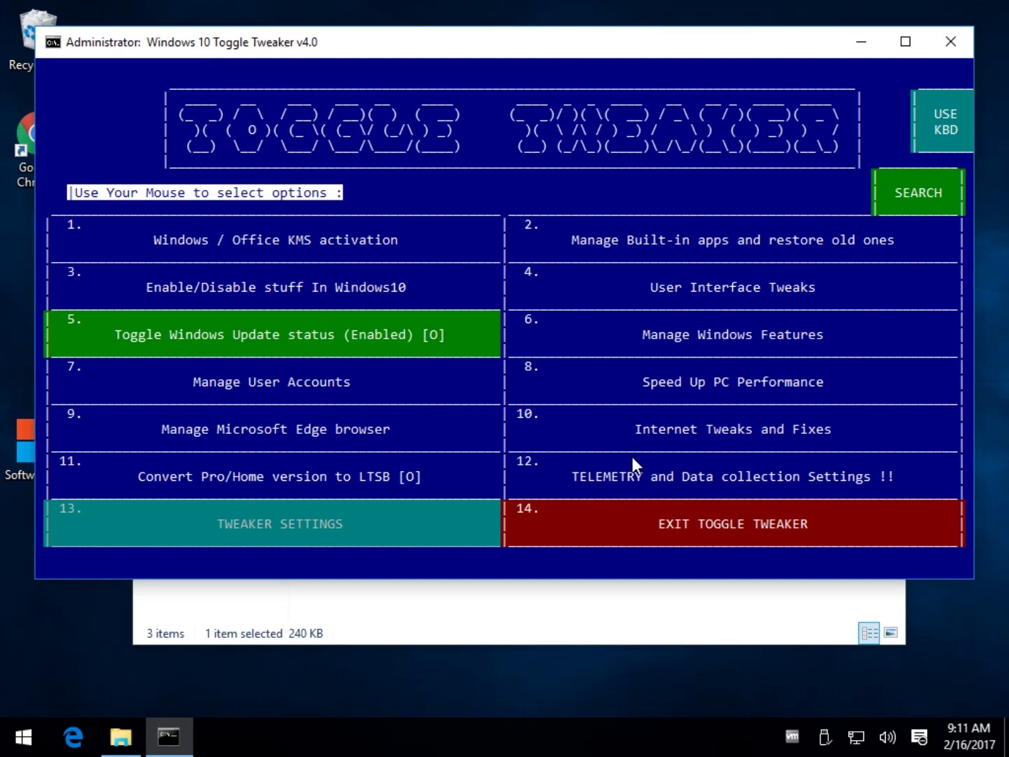
{"action": "left_click", "coordinate": [684, 477]}
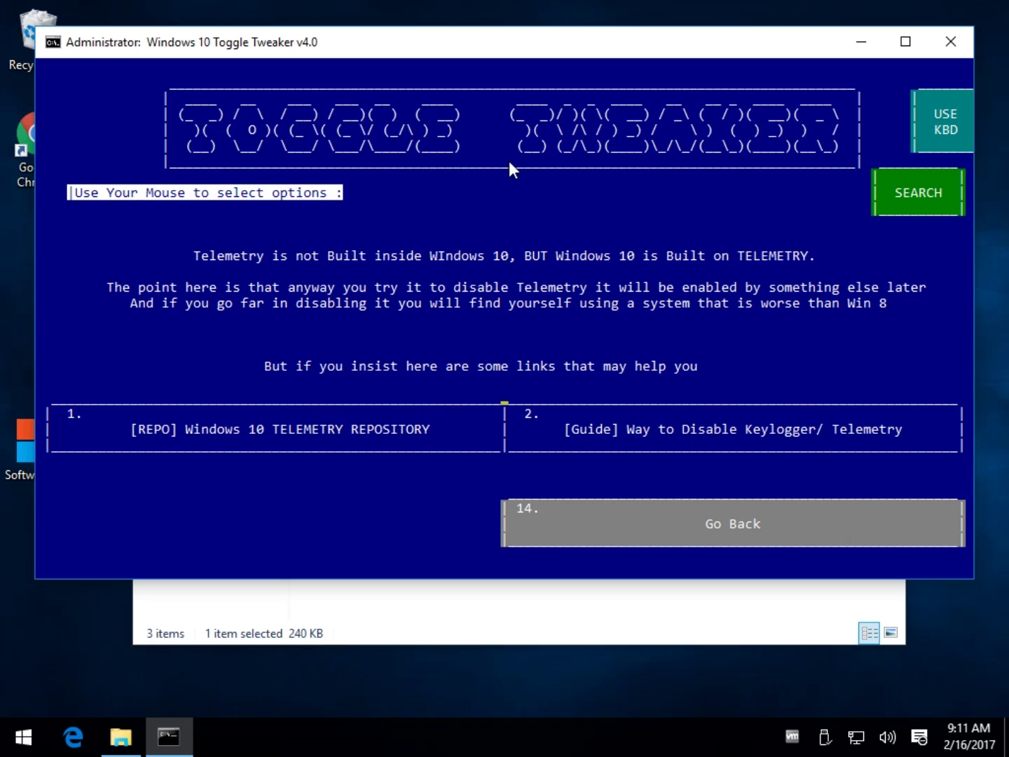
{"action": "left_click", "coordinate": [693, 527]}
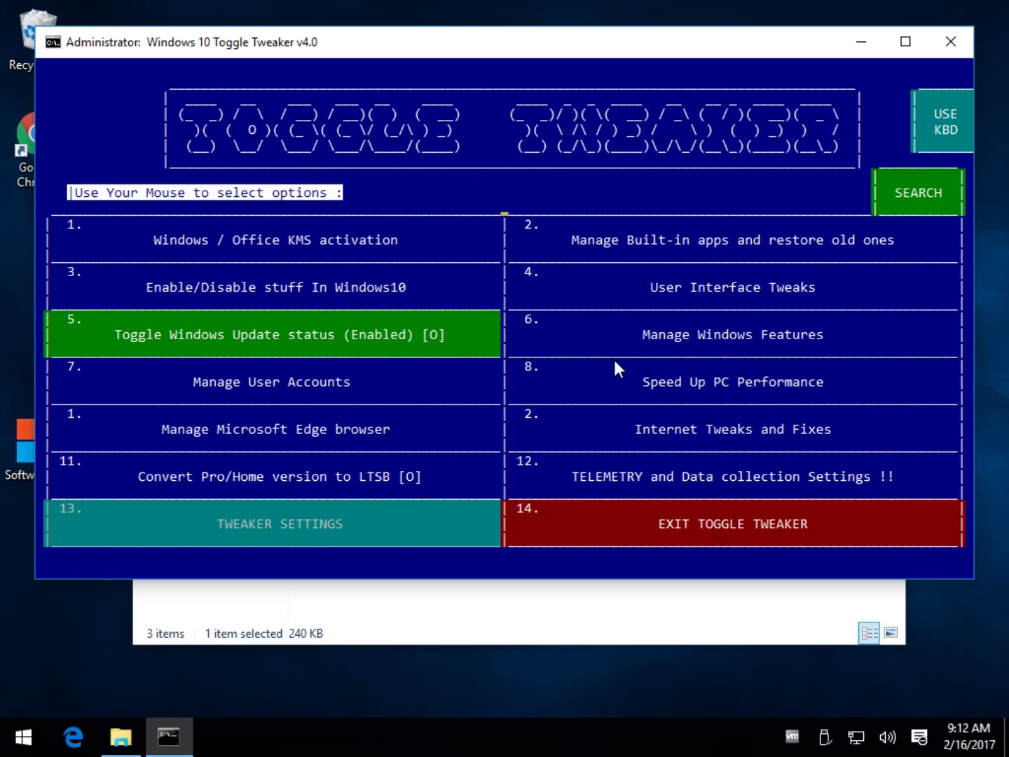
- Close the Explorer folder window, preview 4. User Interface Tweaks, go back, and lower the console slightly
{"action": "left_click", "coordinate": [737, 619]}
{"action": "left_click", "coordinate": [881, 72]}
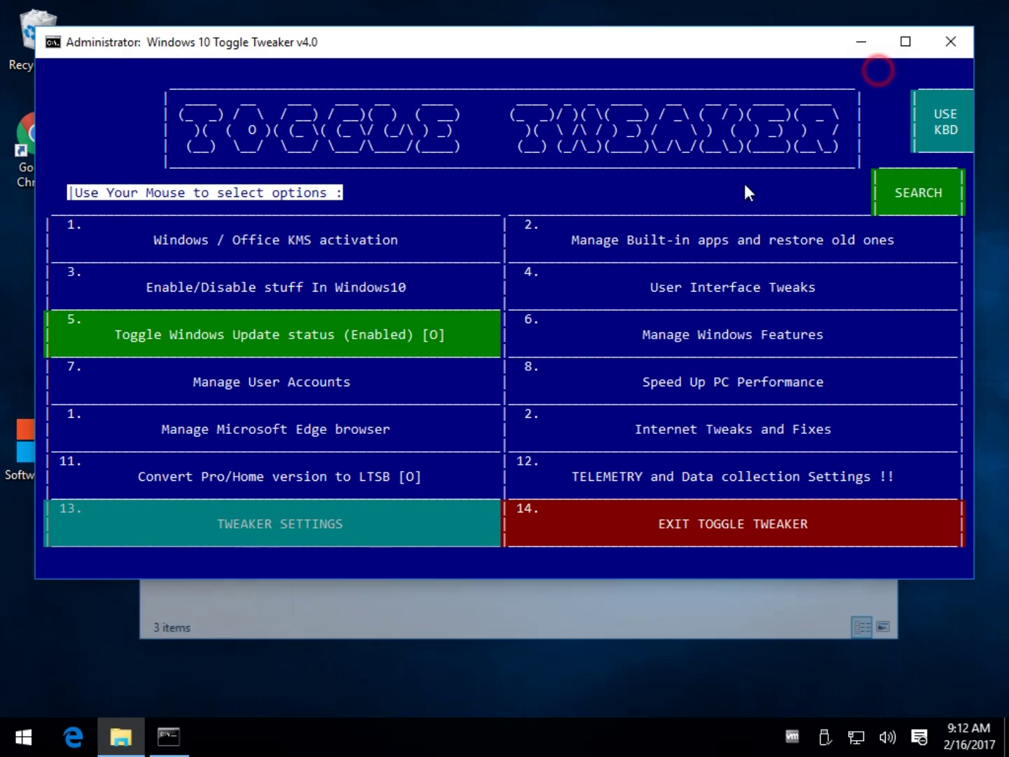
{"action": "left_click", "coordinate": [696, 293]}
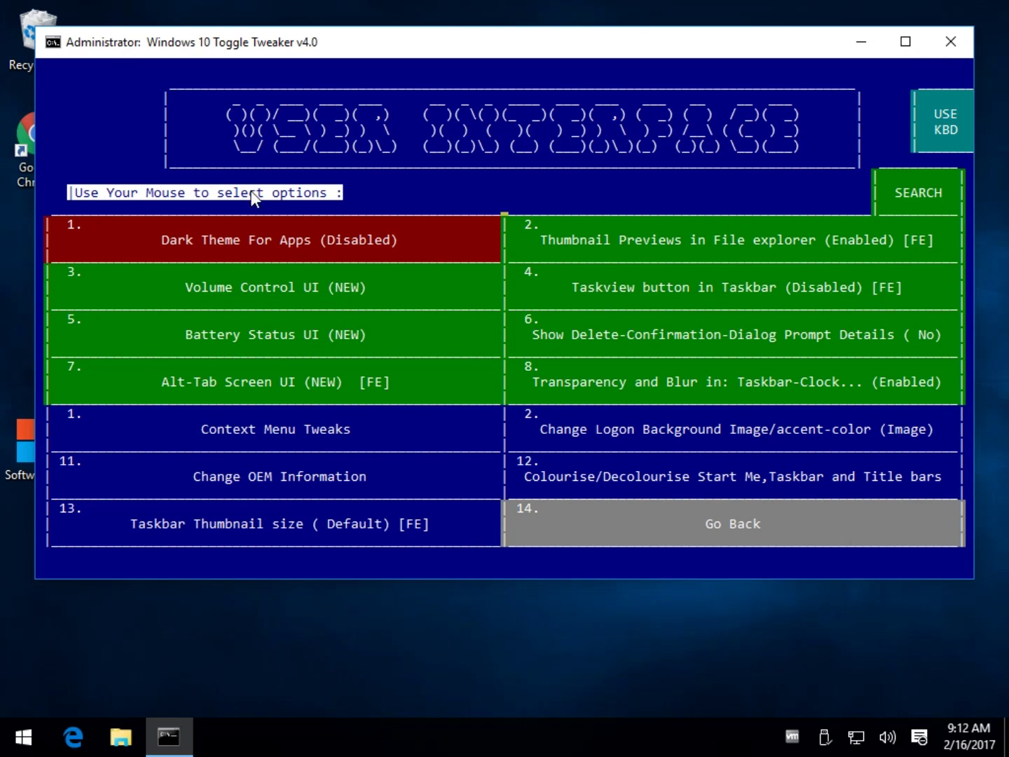
{"action": "left_click", "coordinate": [725, 507]}
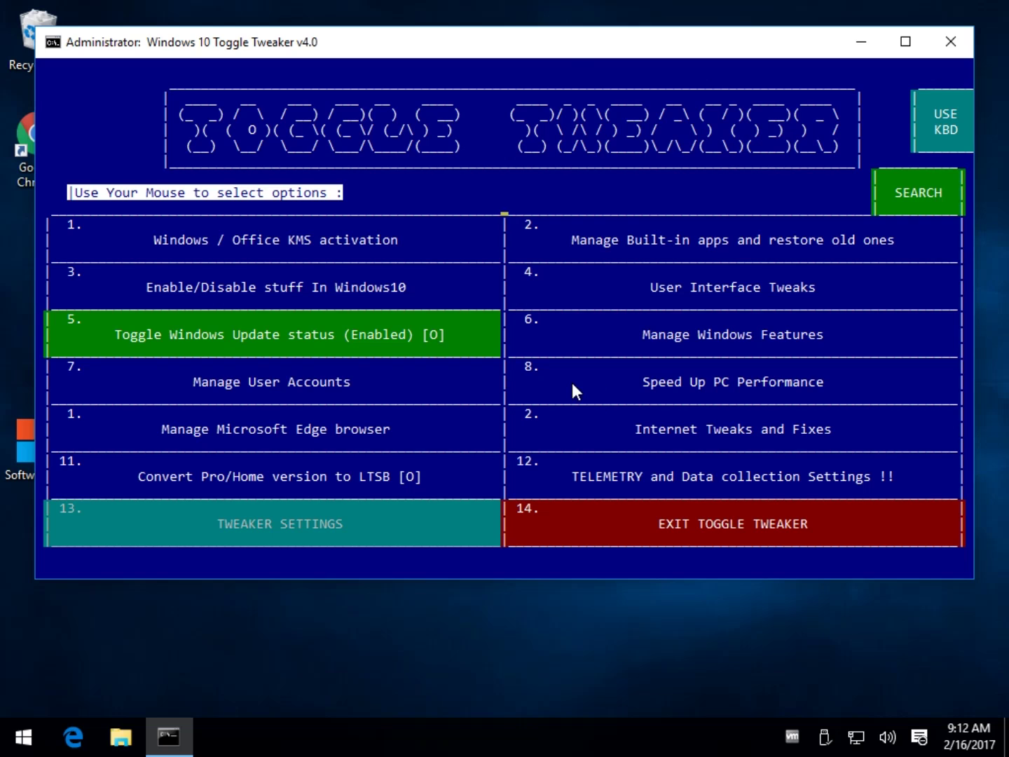
{"action": "left_click_drag", "start_coordinate": [573, 42], "coordinate": [580, 82]}
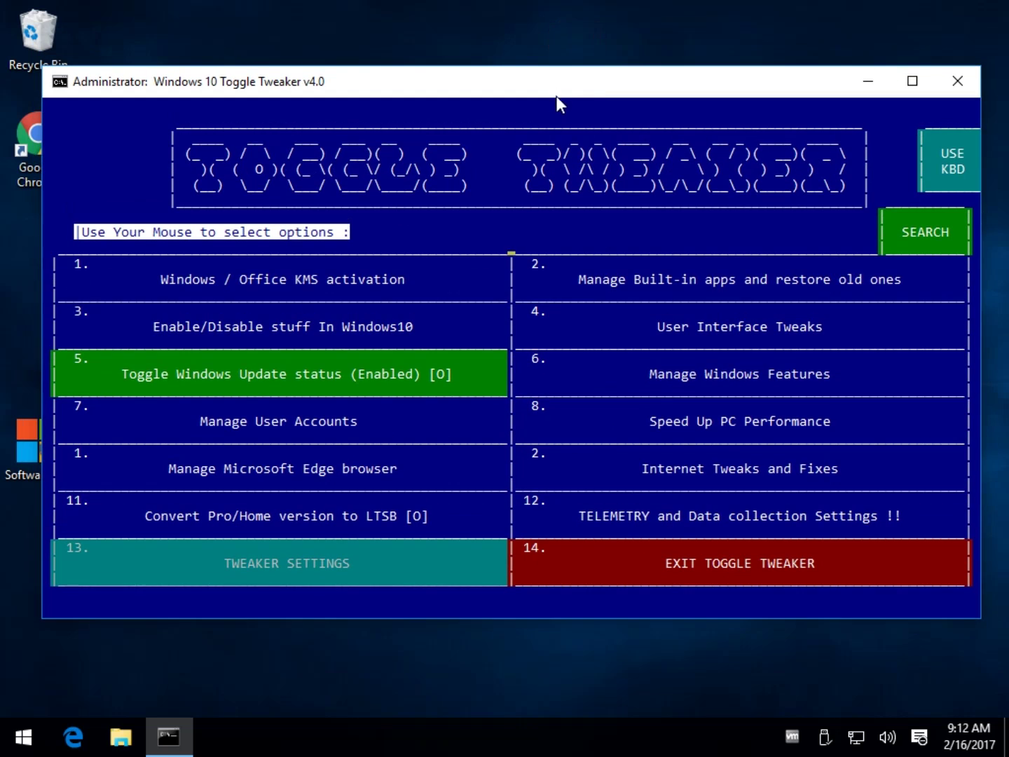